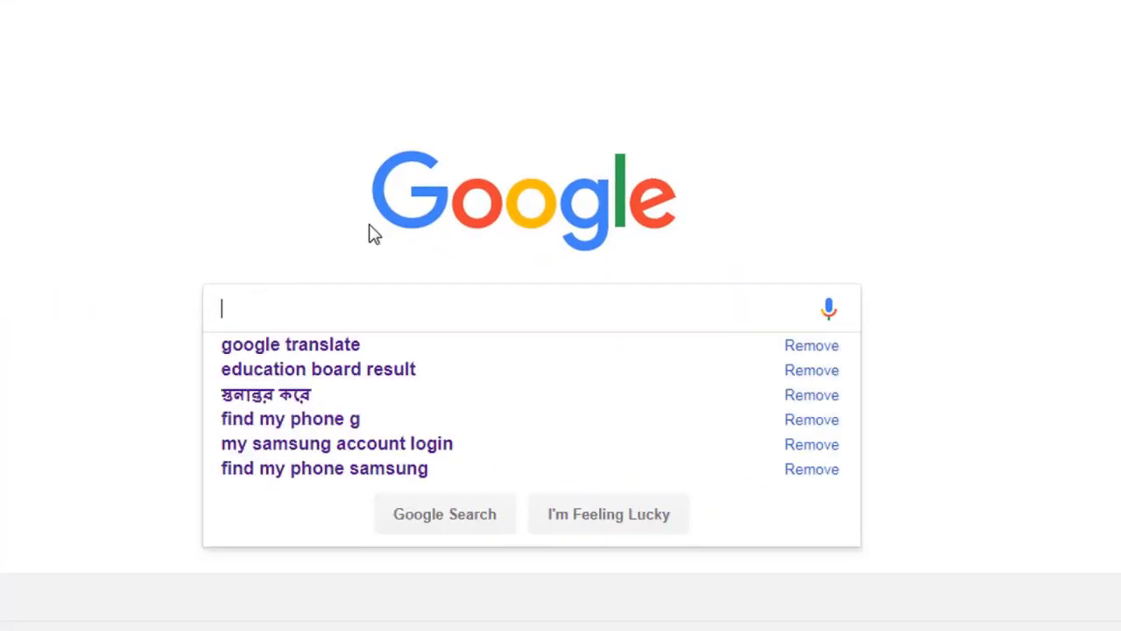
- Search Google for 'imo for windows 7 64 bit' using the suggestion under 'IMO'
{"action": "type", "text": "IMO"}
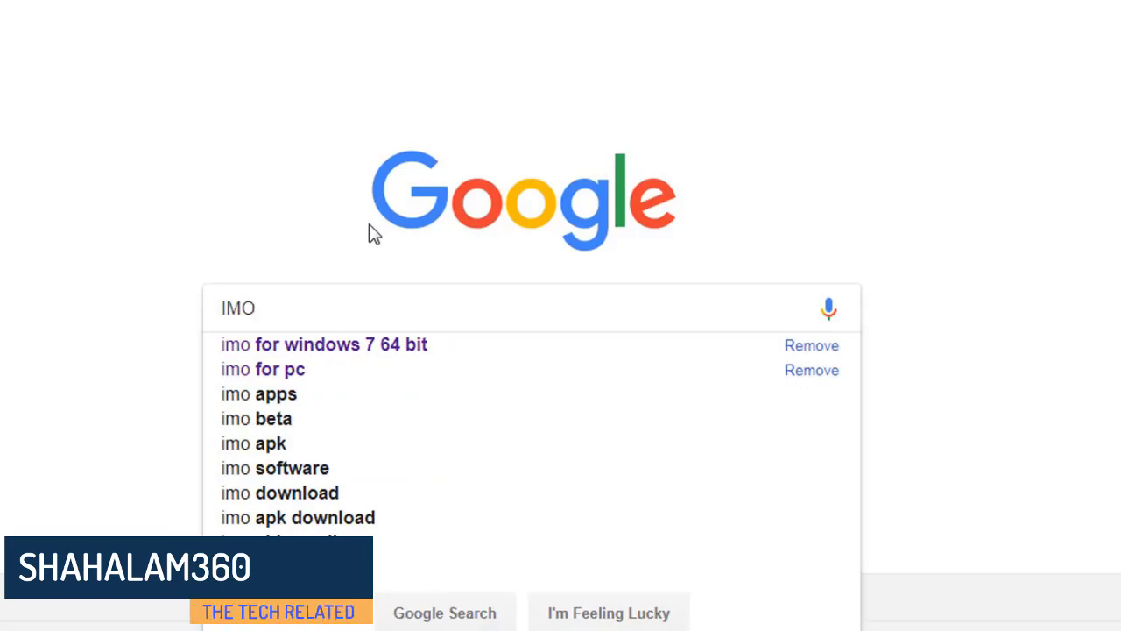
{"action": "key", "text": "Down"}
{"action": "key", "text": "Return"}
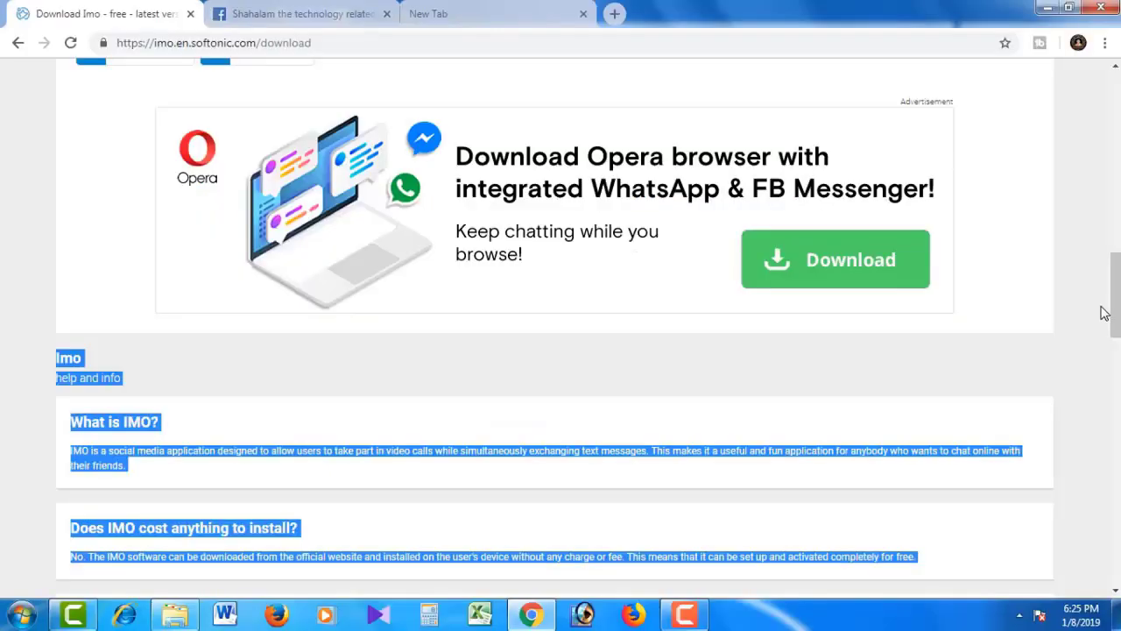
- Start the free download of ImoSetup.msi from the Softonic Imo page
{"action": "scroll", "coordinate": [1101, 464], "scroll_direction": "down", "scroll_amount": 10}
{"action": "scroll", "coordinate": [1101, 462], "scroll_direction": "up", "scroll_amount": 10}
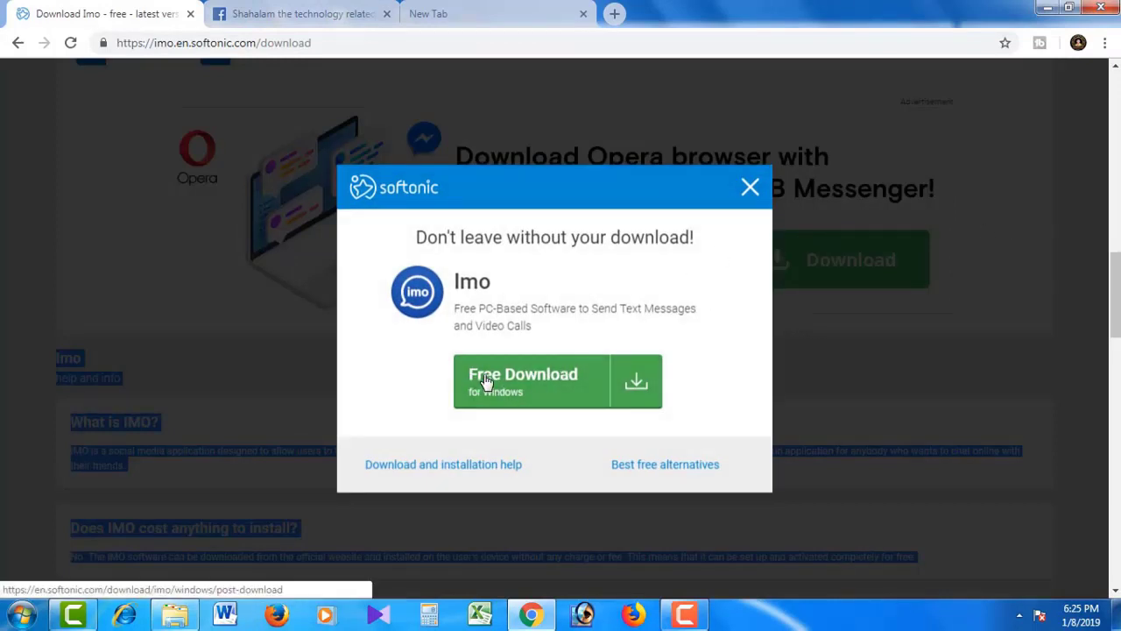
{"action": "left_click", "coordinate": [513, 388]}
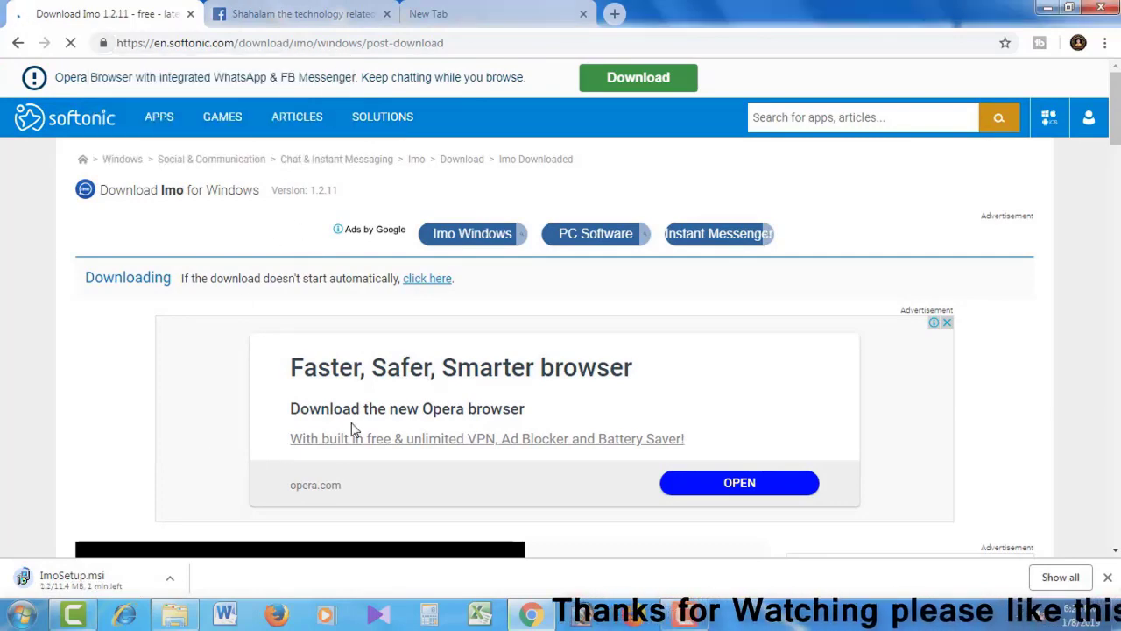
{"action": "scroll", "coordinate": [370, 413], "scroll_direction": "down", "scroll_amount": 1}
{"action": "scroll", "coordinate": [374, 415], "scroll_direction": "up", "scroll_amount": 1}
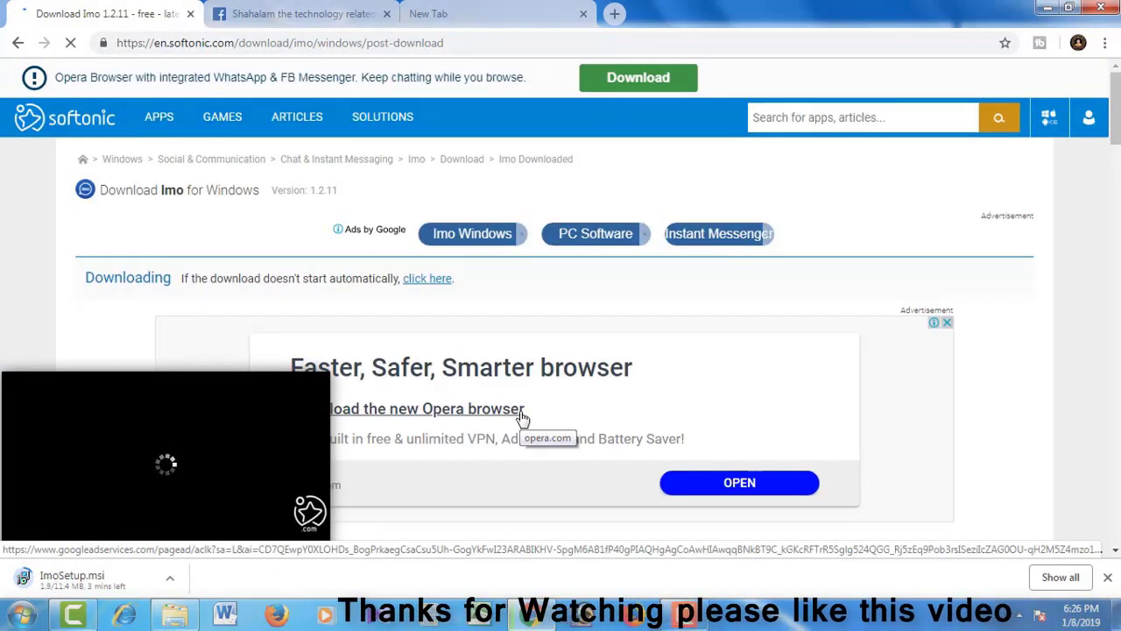
{"action": "scroll", "coordinate": [634, 250], "scroll_direction": "down", "scroll_amount": 1}
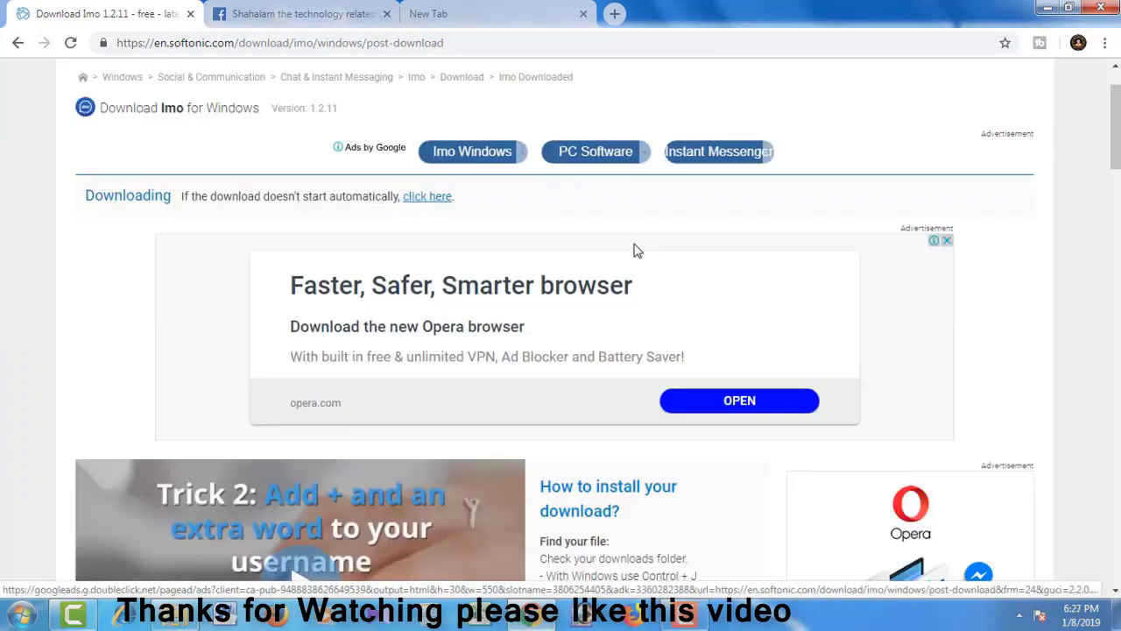
- Run ImoSetup.msi from Chrome's downloads, accept the license terms, and install Imo Messenger
{"action": "key", "text": "ctrl+j"}
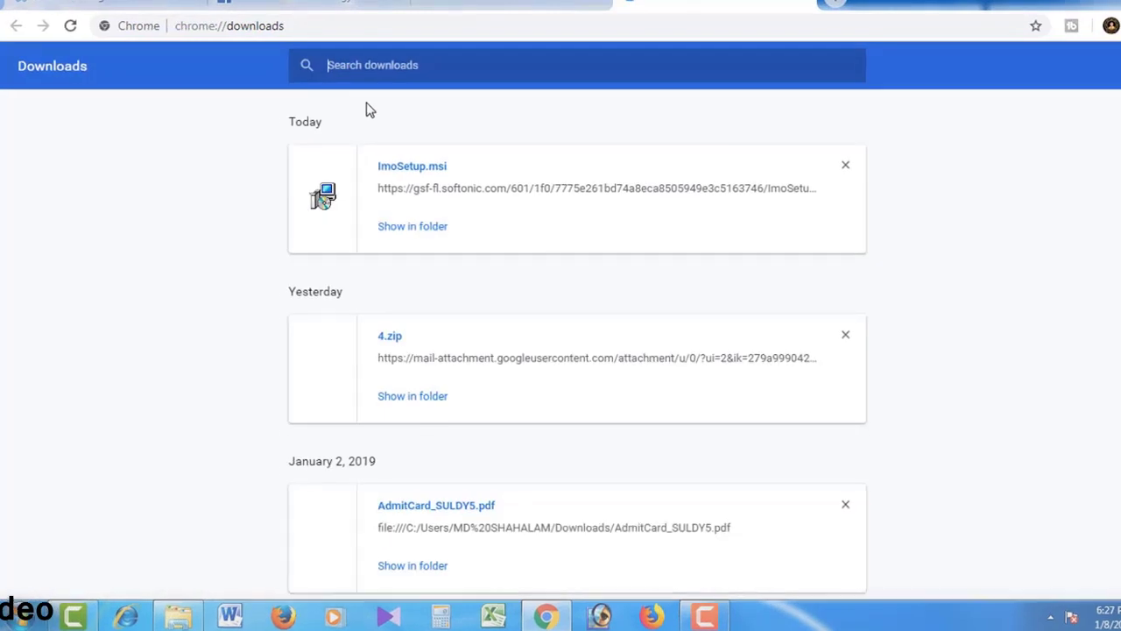
{"action": "left_click", "coordinate": [347, 196]}
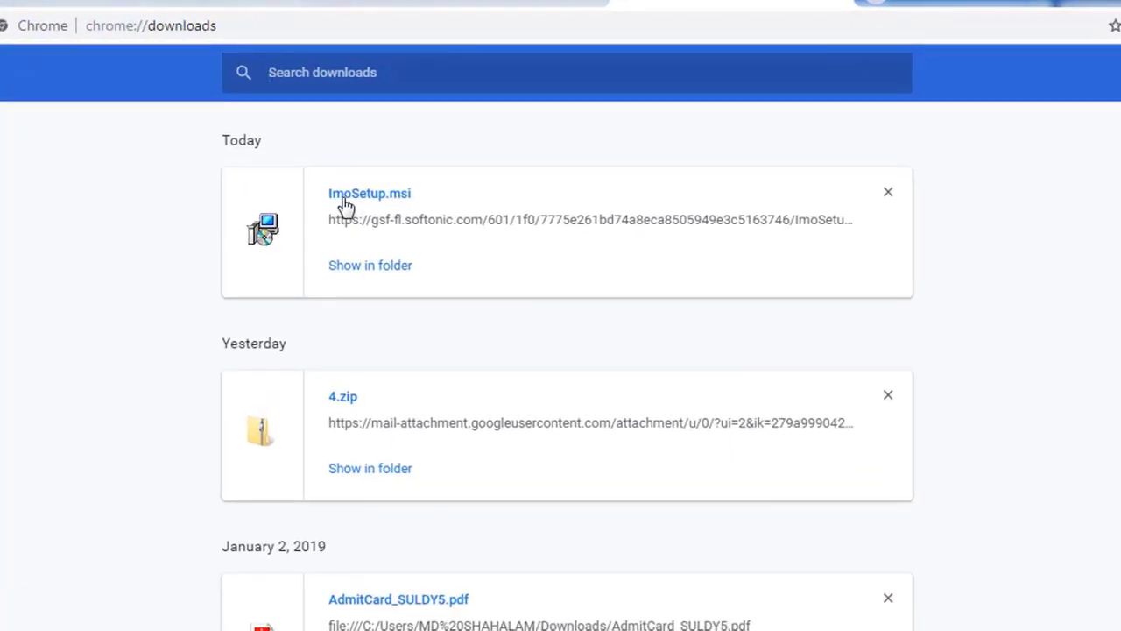
{"action": "left_click", "coordinate": [632, 372]}
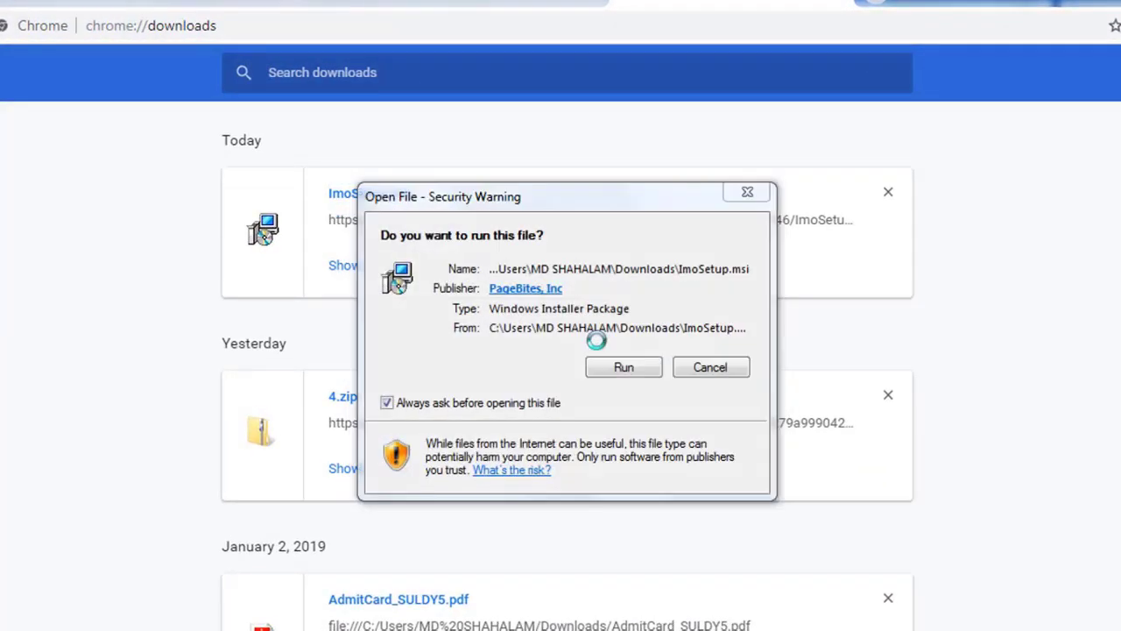
{"action": "left_click", "coordinate": [626, 367]}
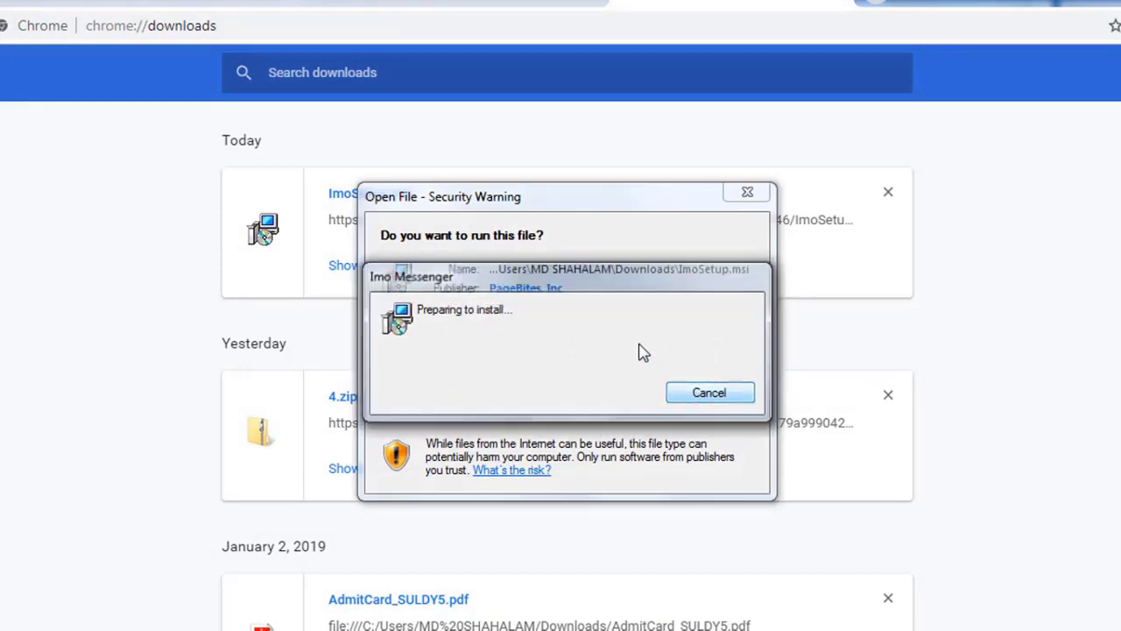
{"action": "left_click", "coordinate": [502, 462]}
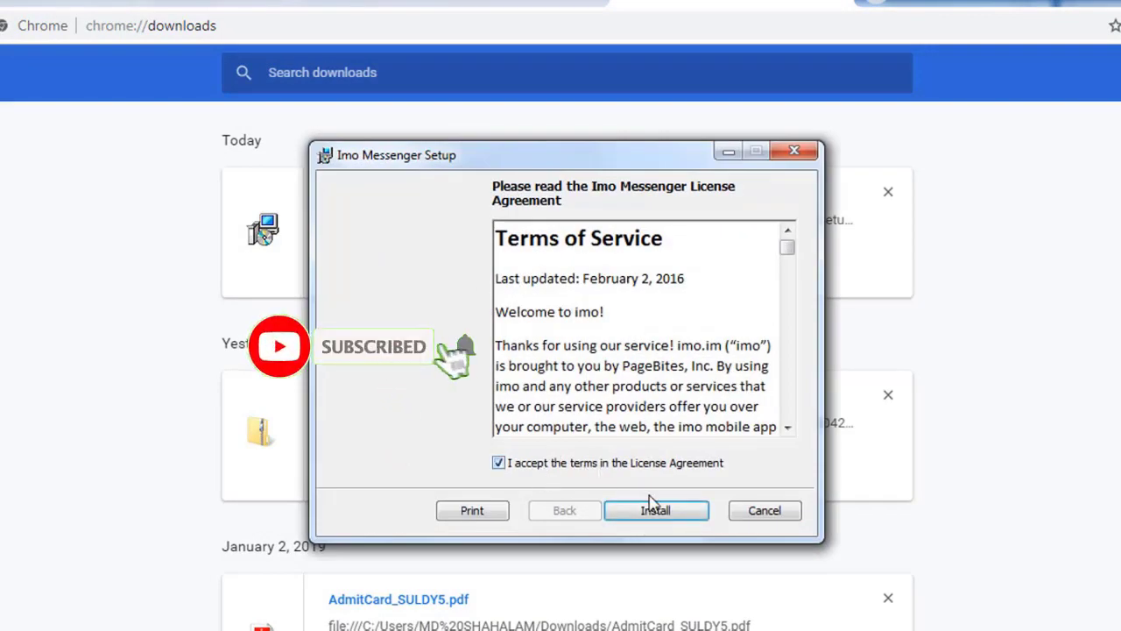
{"action": "left_click", "coordinate": [655, 510]}
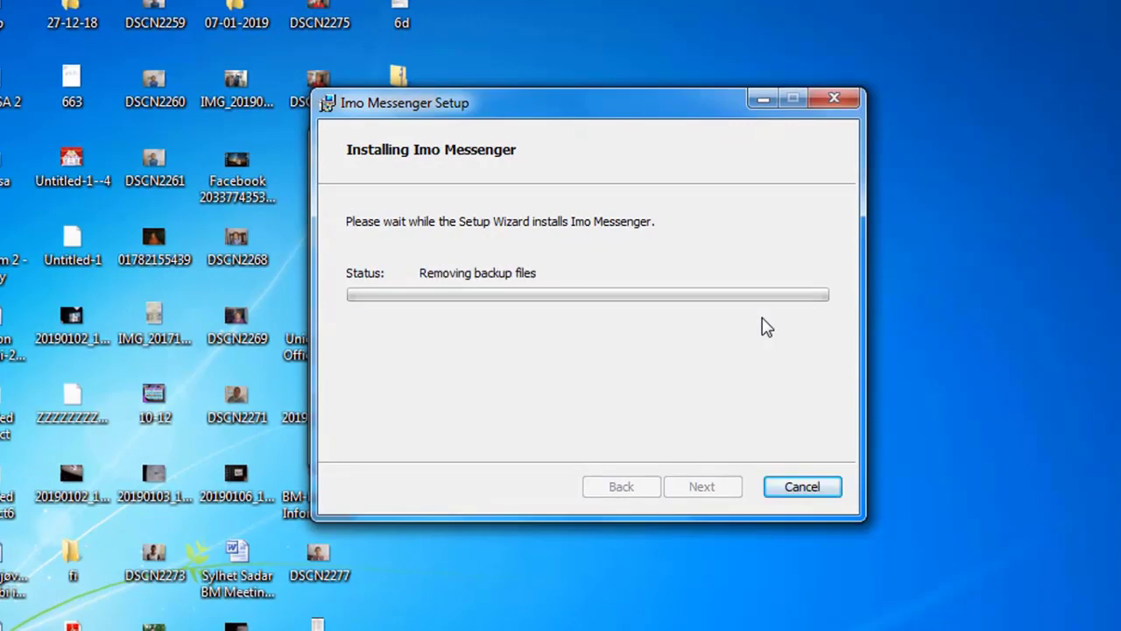
{"action": "left_click", "coordinate": [703, 487]}
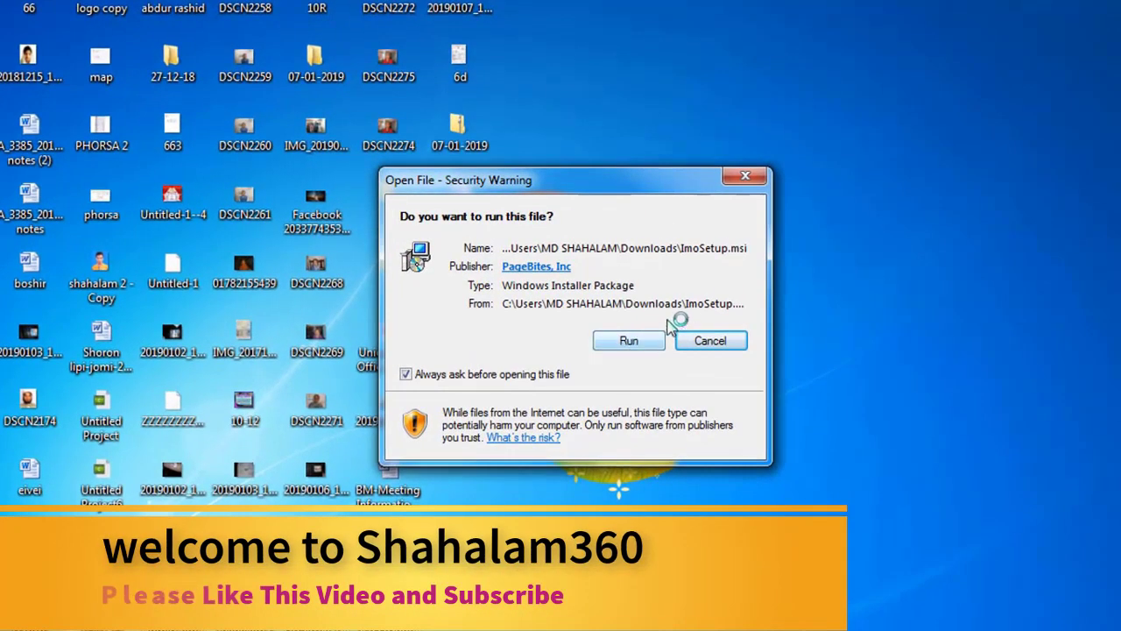
- Dismiss the security warning, refresh the desktop, and launch Imo Messenger from its shortcut
{"action": "left_click", "coordinate": [745, 176]}
{"action": "right_click", "coordinate": [639, 353]}
{"action": "left_click", "coordinate": [643, 350]}
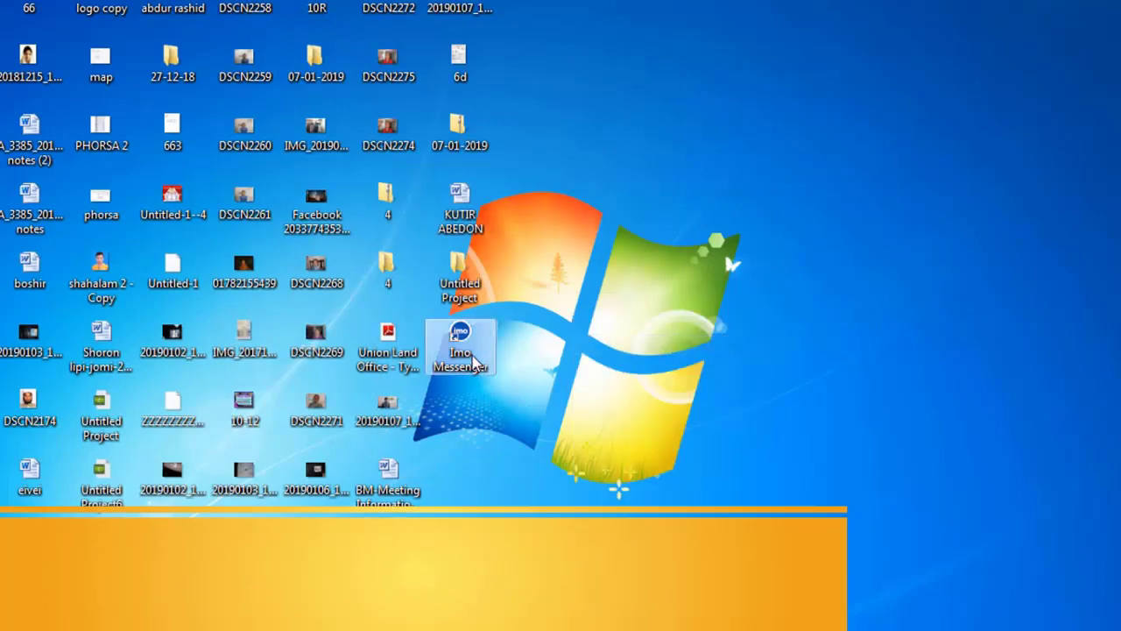
{"action": "right_click", "coordinate": [473, 362]}
{"action": "left_click", "coordinate": [526, 11]}
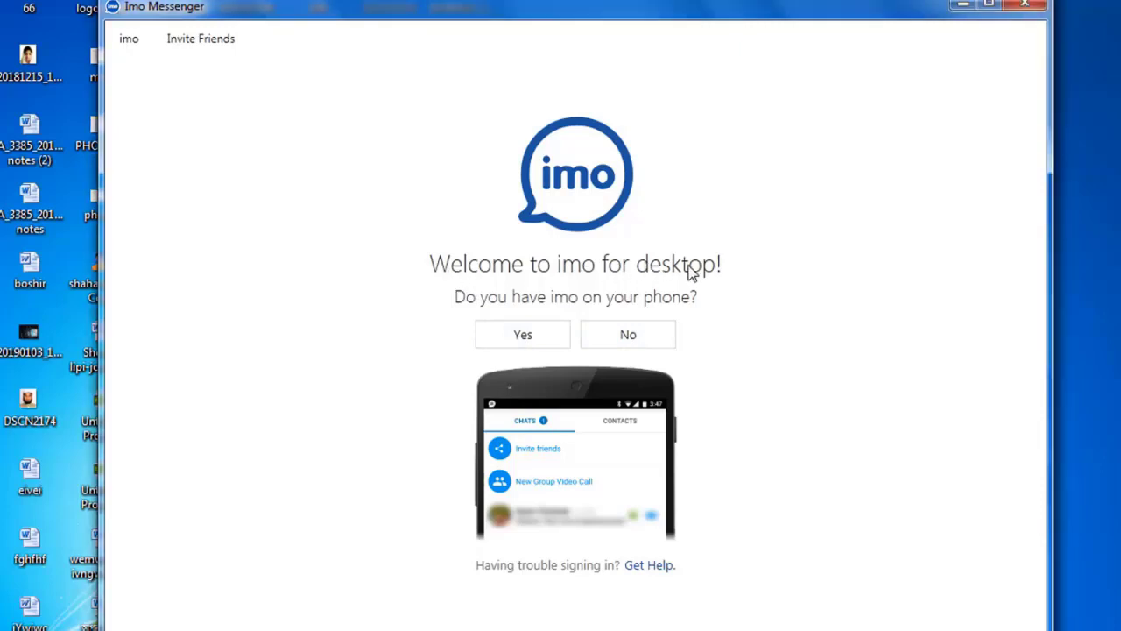
- Sign in with a Bangladesh (+880) phone number to request the verification code
{"action": "left_click", "coordinate": [528, 334]}
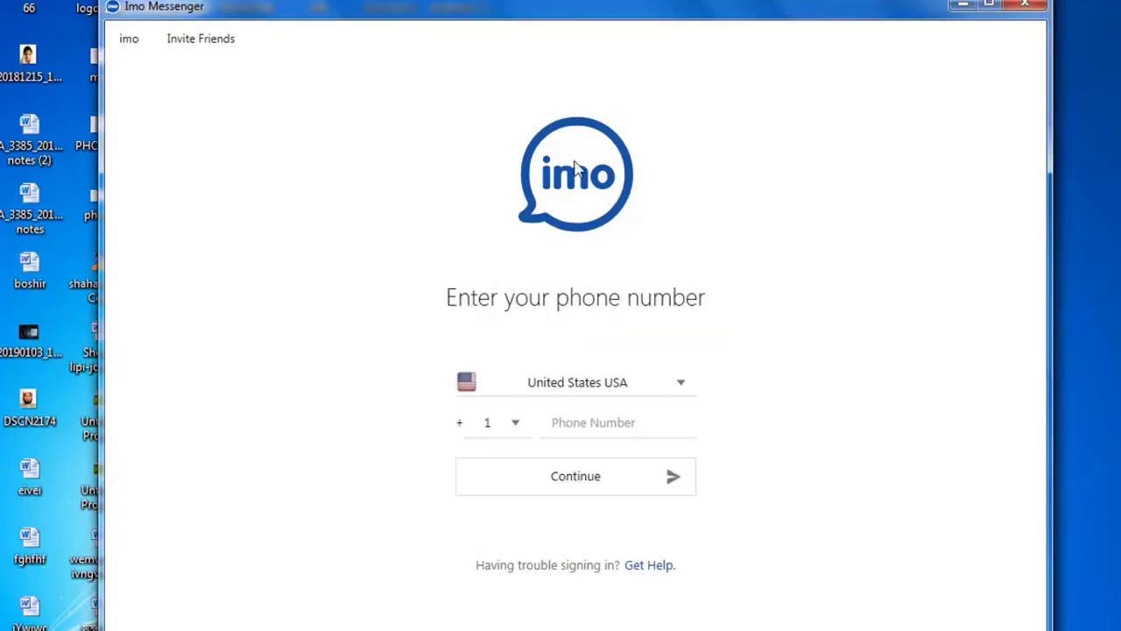
{"action": "left_click", "coordinate": [675, 381]}
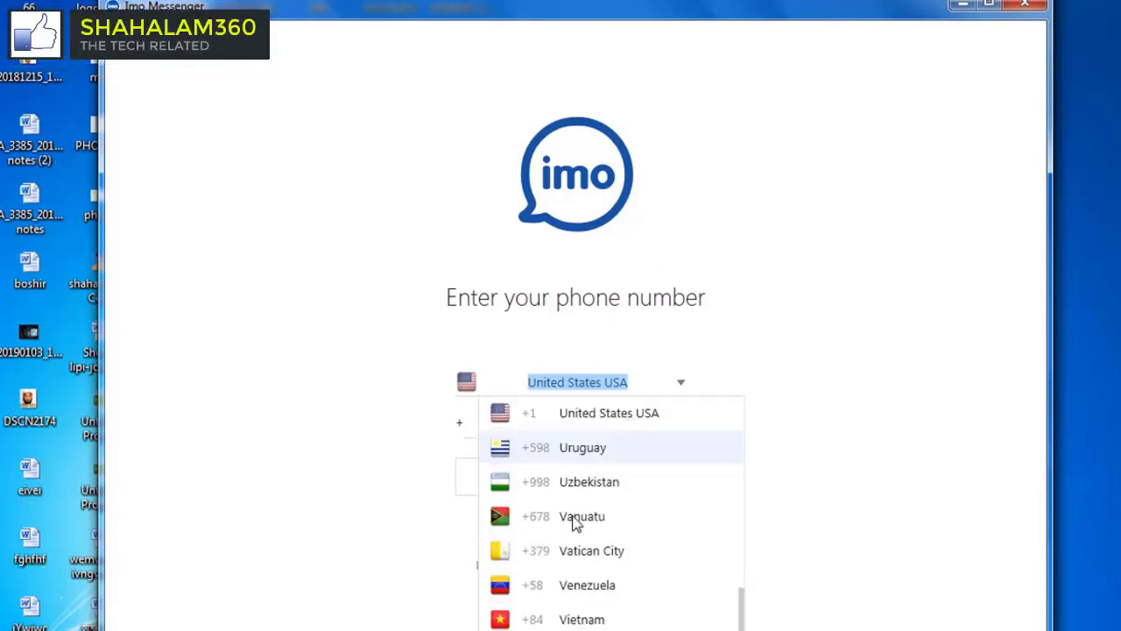
{"action": "type", "text": "b"}
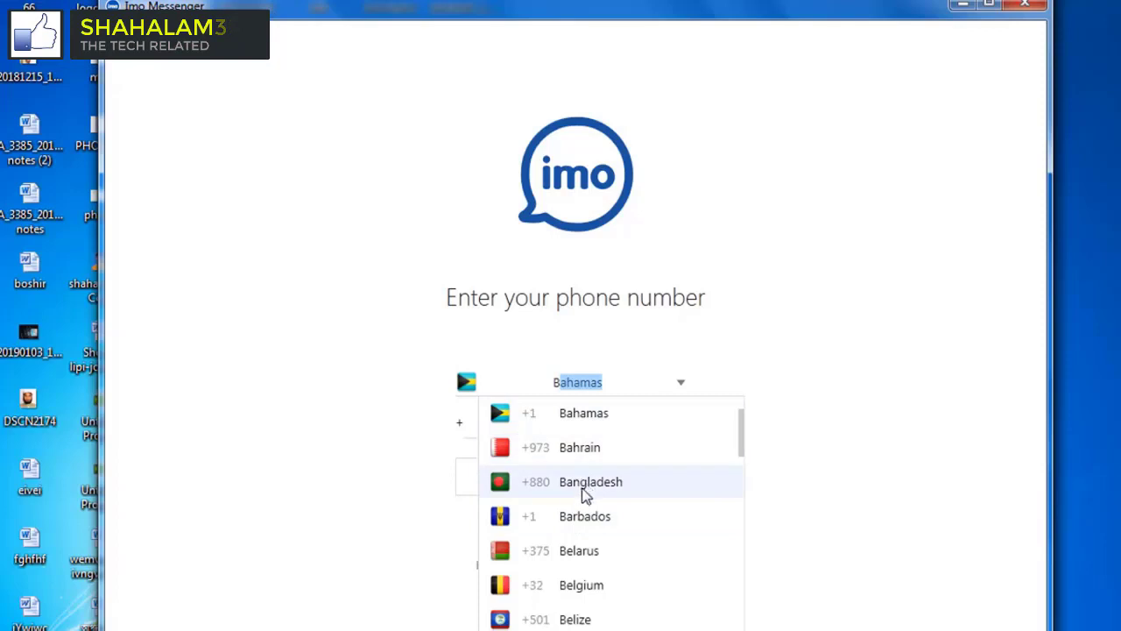
{"action": "left_click", "coordinate": [581, 485]}
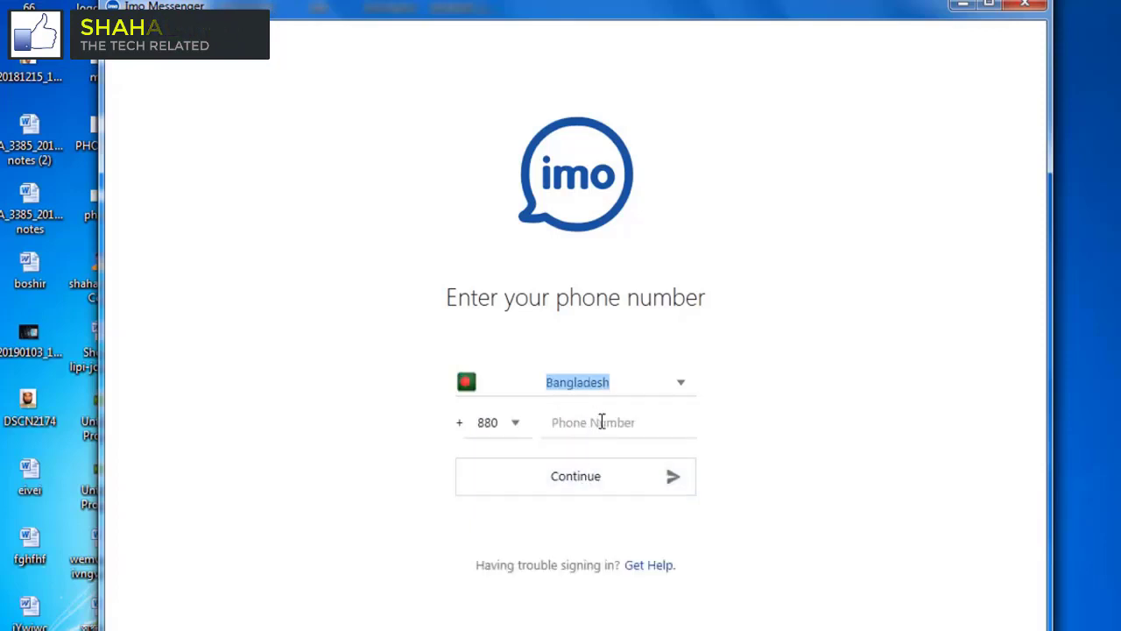
{"action": "left_click", "coordinate": [602, 422]}
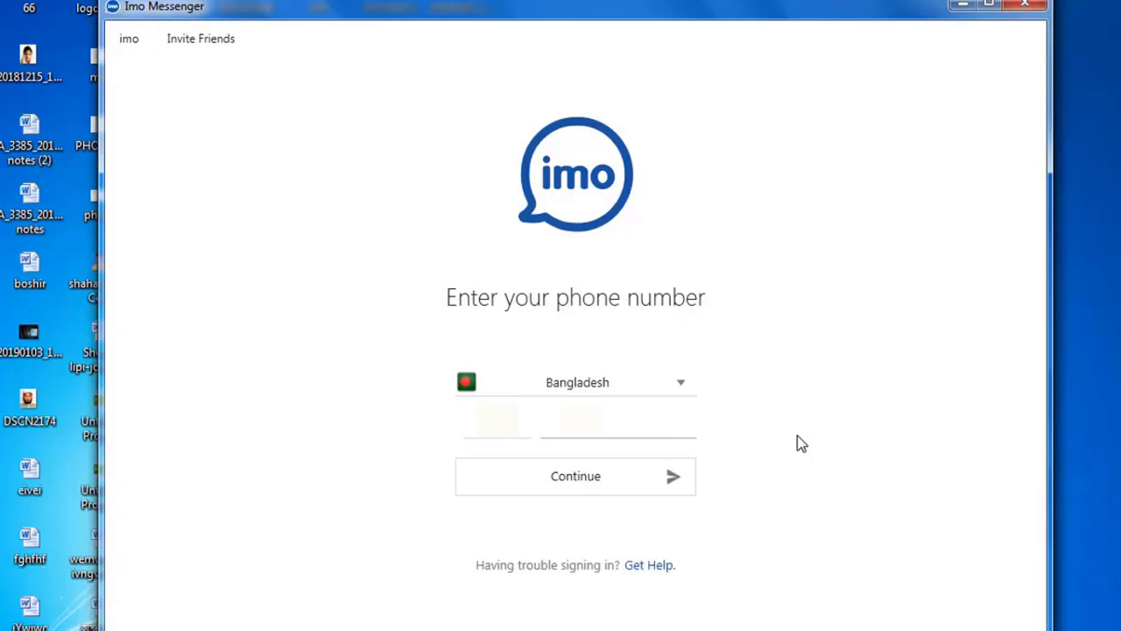
{"action": "left_click", "coordinate": [642, 483]}
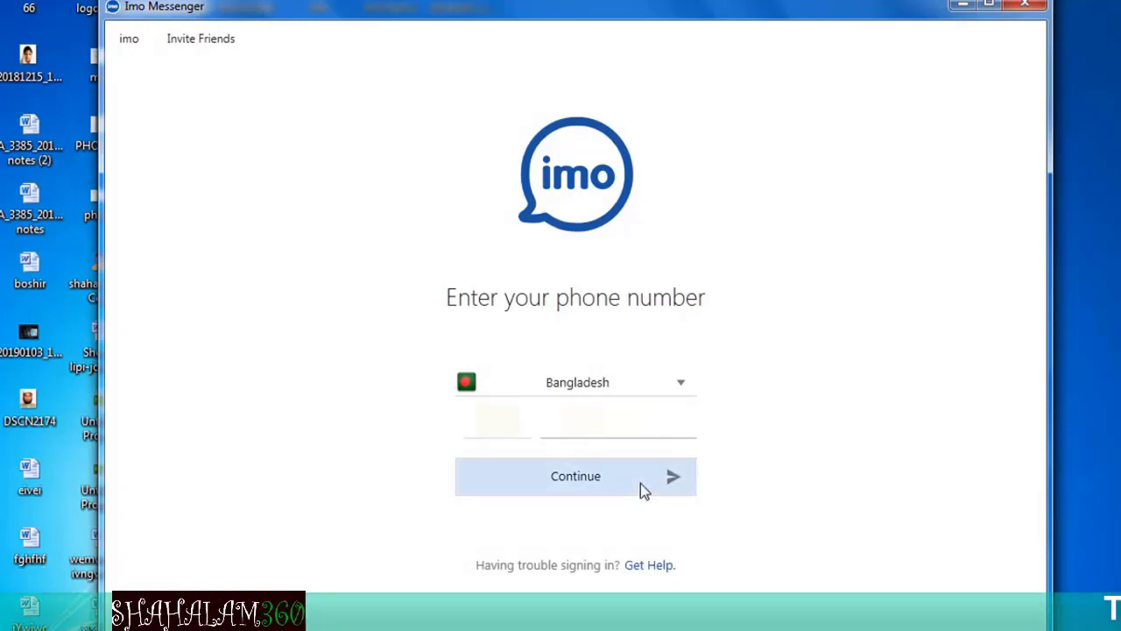
{"action": "right_click", "coordinate": [1078, 213]}
{"action": "left_click", "coordinate": [1077, 262]}
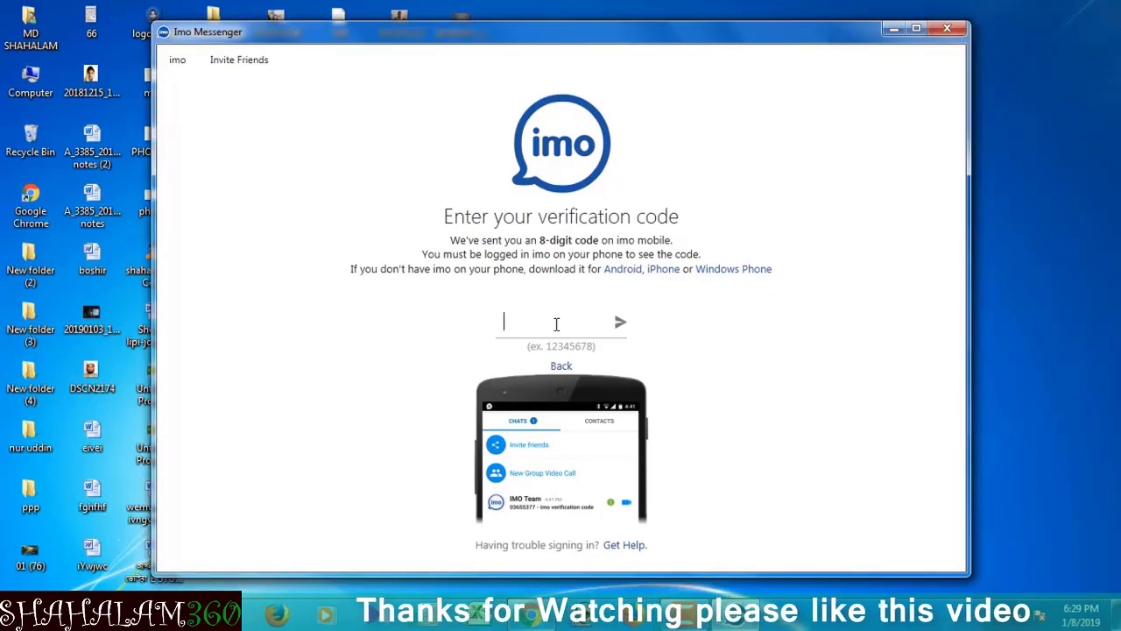
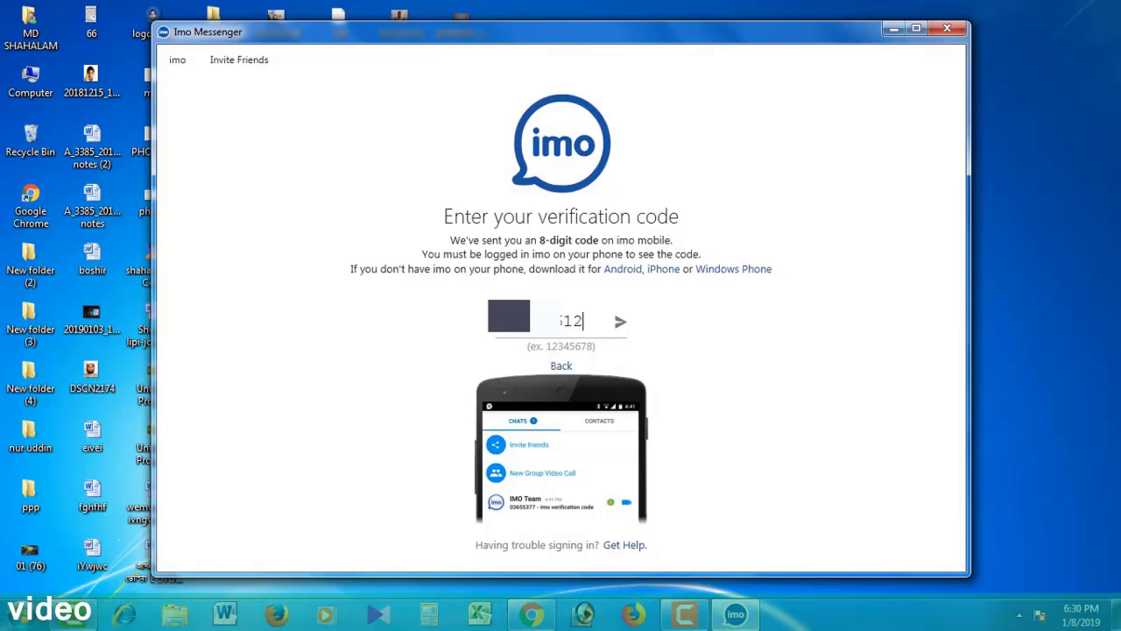
- Enter the received verification code and submit it to finish signing in
{"action": "left_click", "coordinate": [621, 322]}
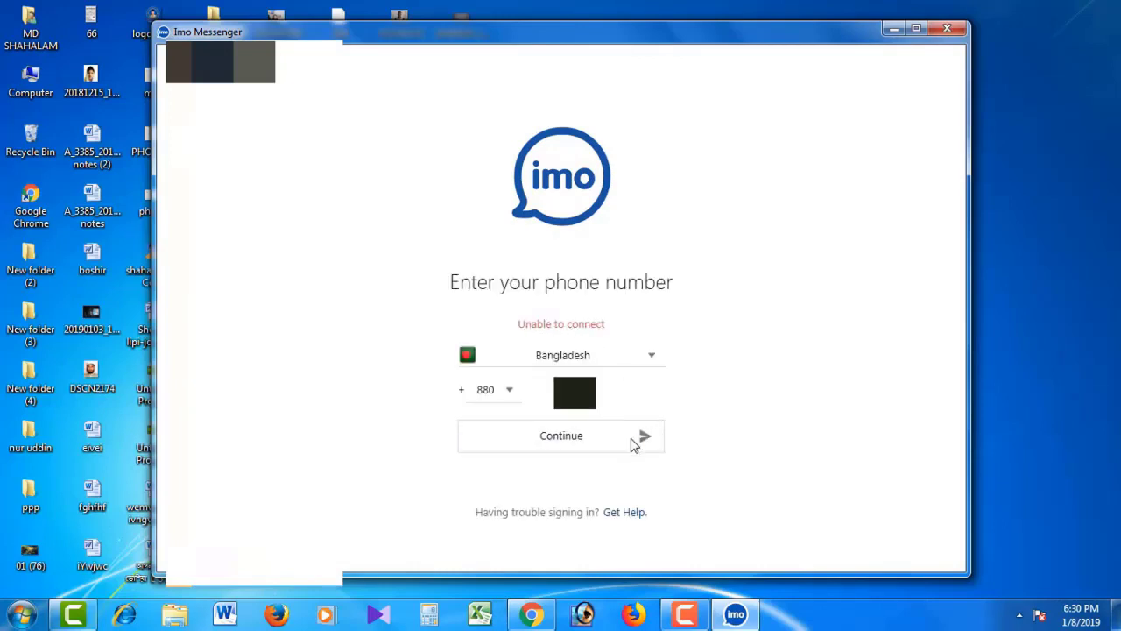
{"action": "right_click", "coordinate": [1082, 231]}
{"action": "left_click", "coordinate": [1002, 279]}
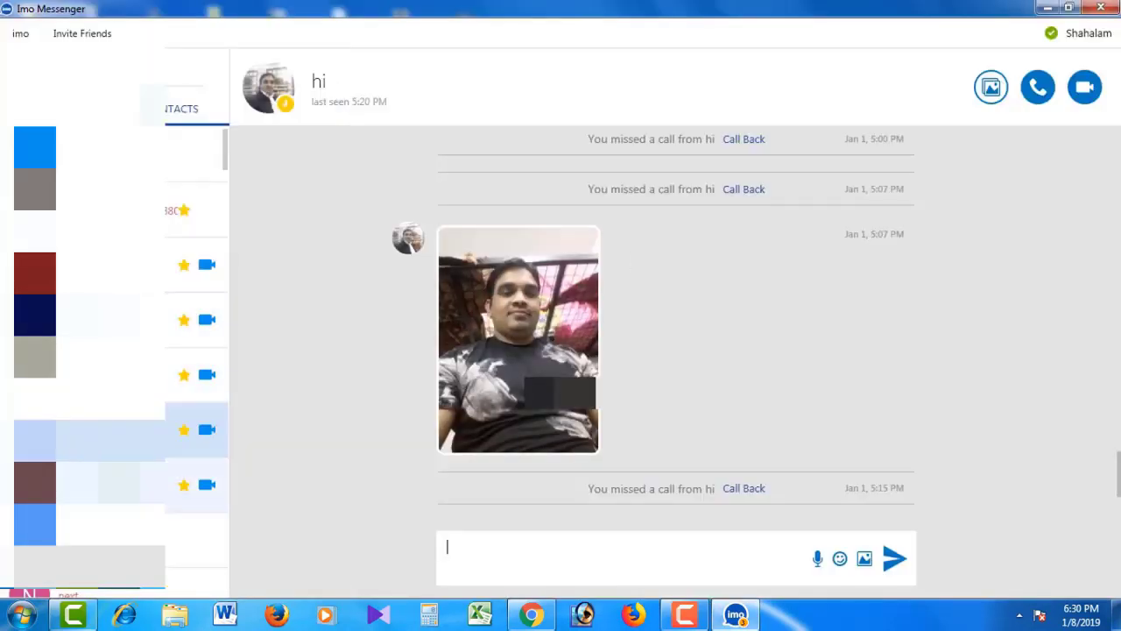
{"action": "left_click", "coordinate": [113, 484]}
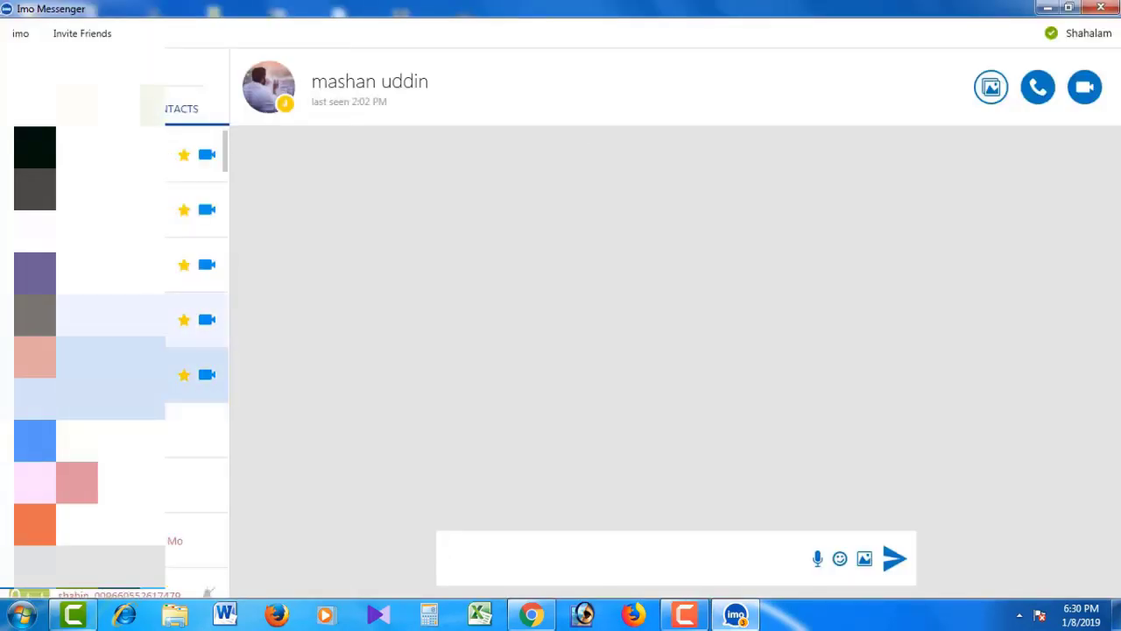
{"action": "left_click", "coordinate": [114, 264]}
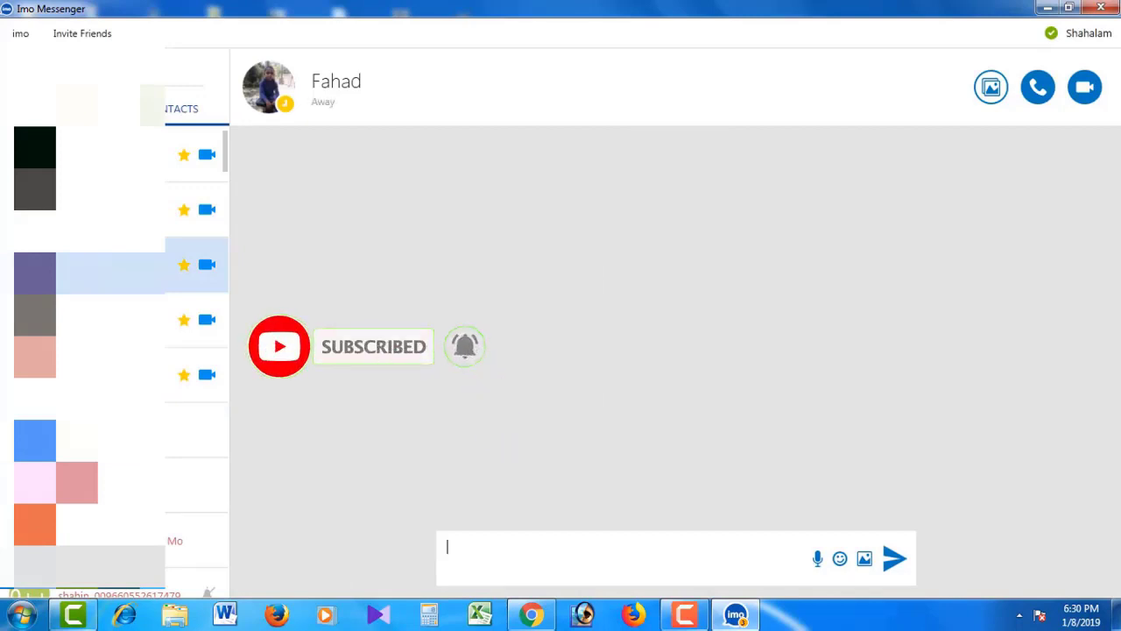
{"action": "scroll", "coordinate": [114, 350], "scroll_direction": "down", "scroll_amount": 5}
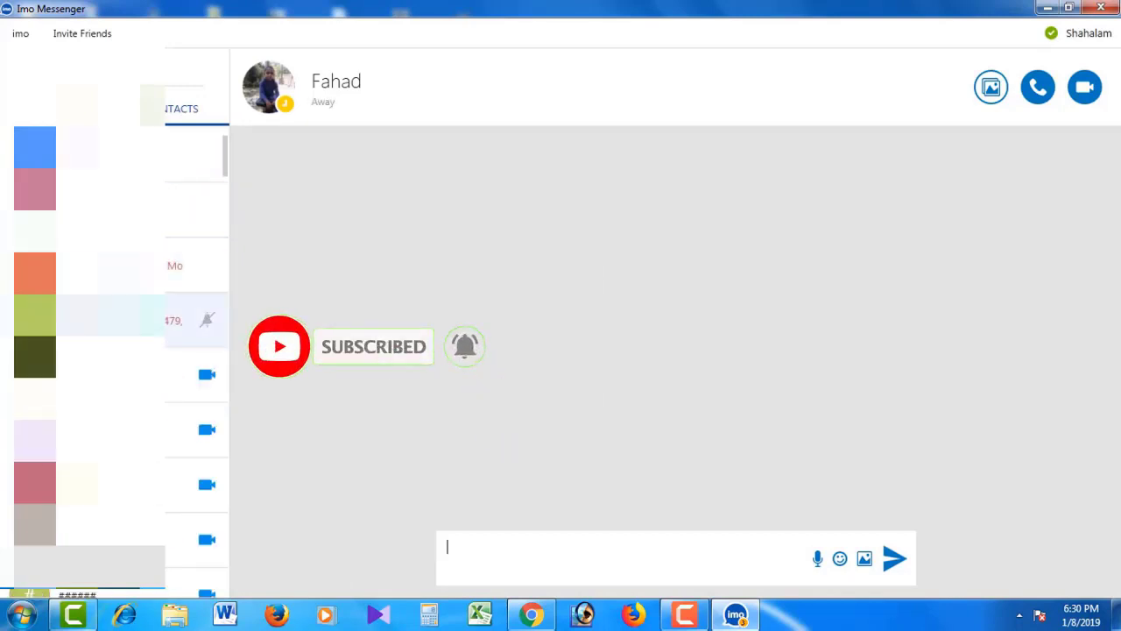
{"action": "scroll", "coordinate": [114, 351], "scroll_direction": "down", "scroll_amount": 5}
{"action": "scroll", "coordinate": [114, 350], "scroll_direction": "up", "scroll_amount": 3}
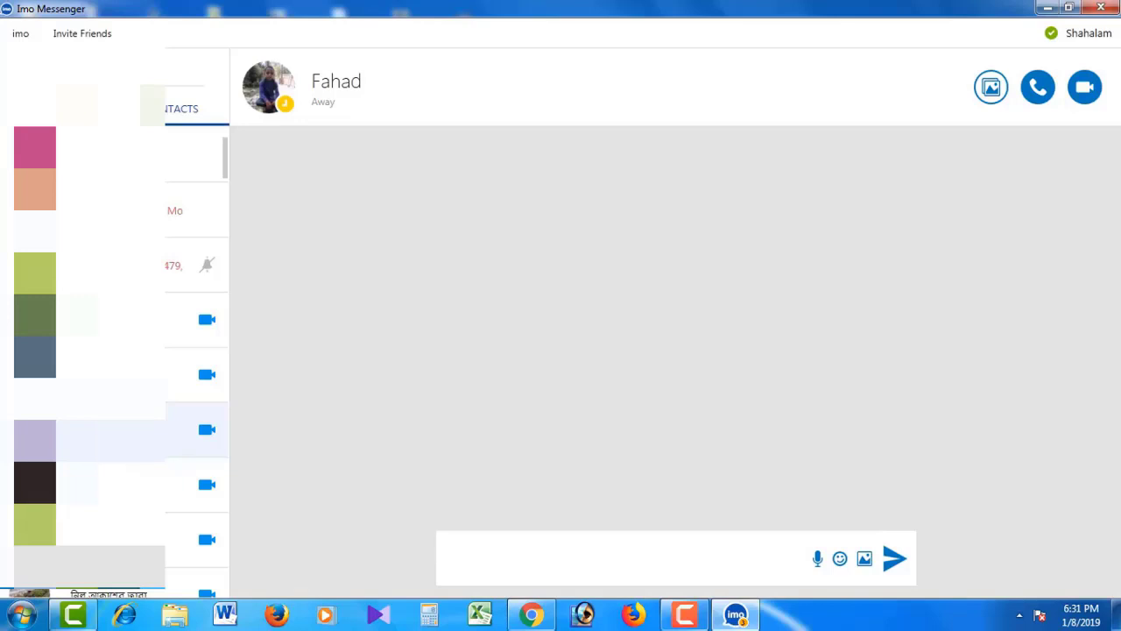
{"action": "scroll", "coordinate": [113, 377], "scroll_direction": "up", "scroll_amount": 5}
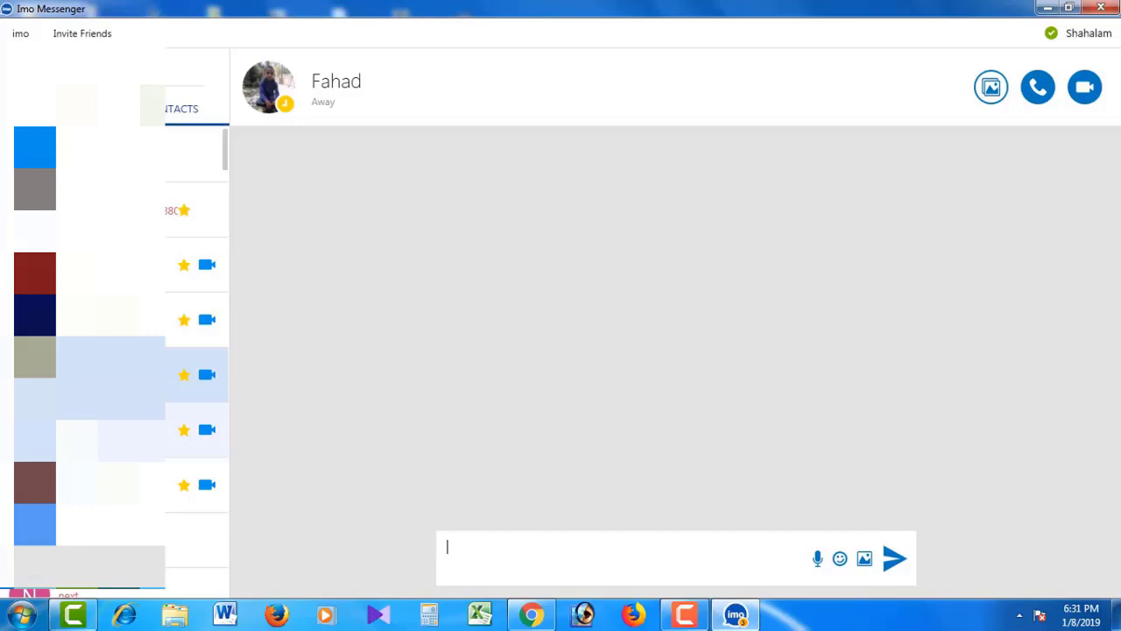
{"action": "left_click", "coordinate": [122, 430]}
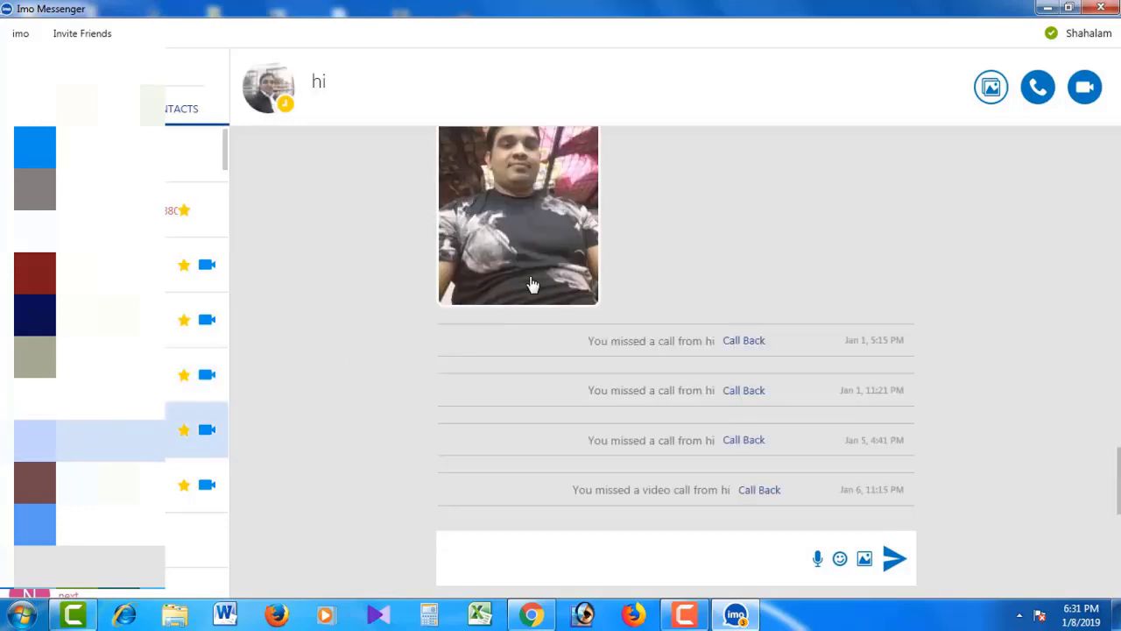
- View the shared chat photo full size, close it, and bring up a blank Word document
{"action": "left_click", "coordinate": [520, 217]}
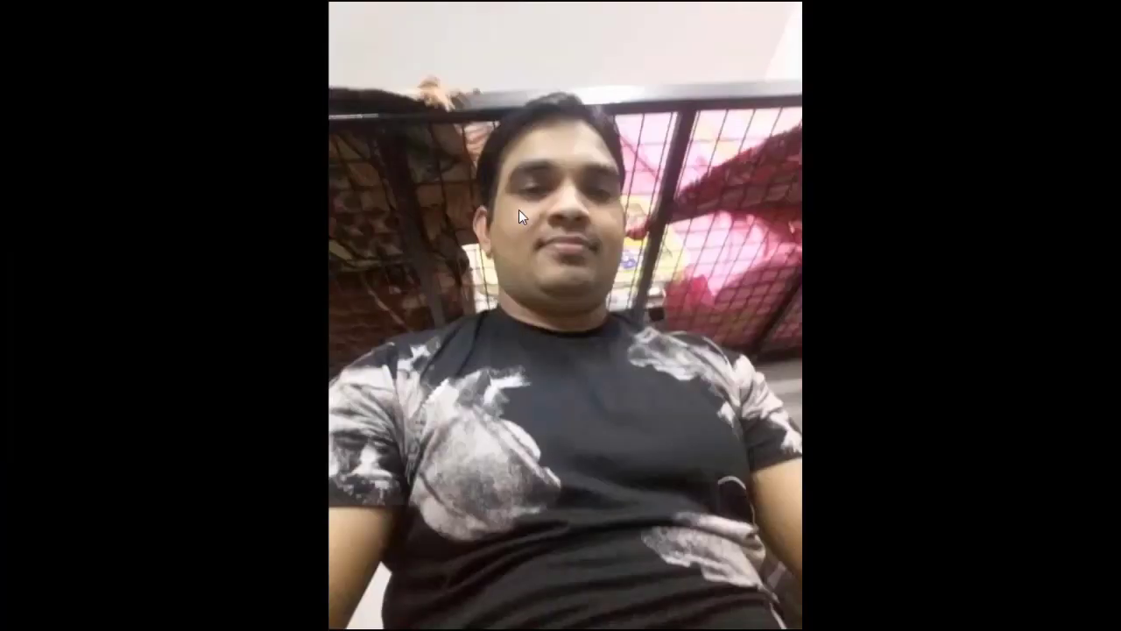
{"action": "left_click", "coordinate": [519, 217]}
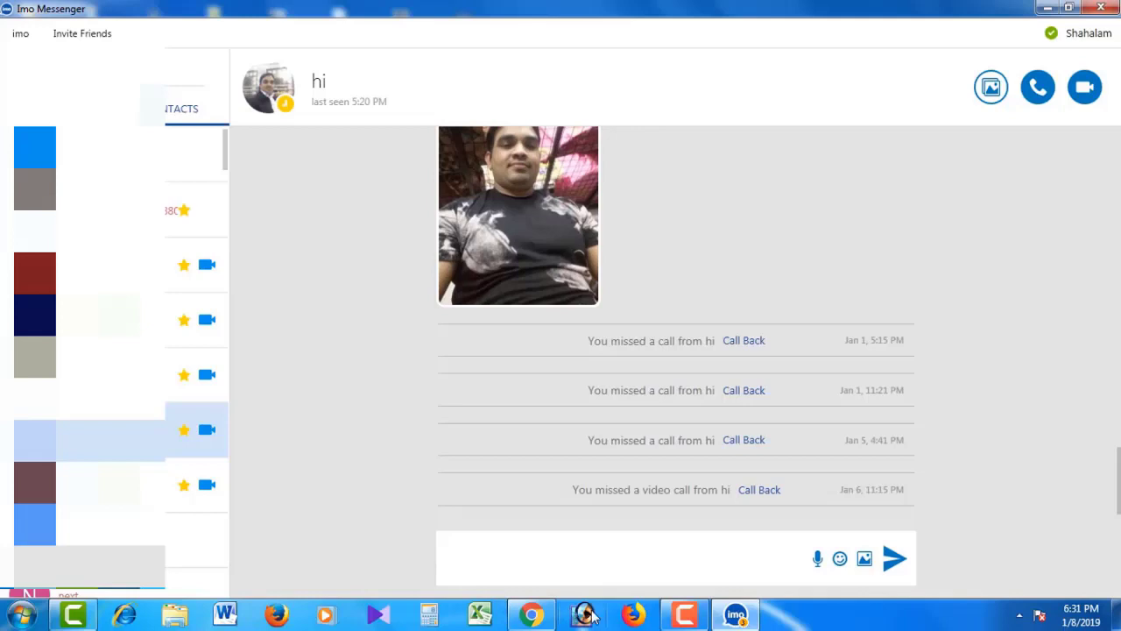
{"action": "left_click", "coordinate": [227, 615]}
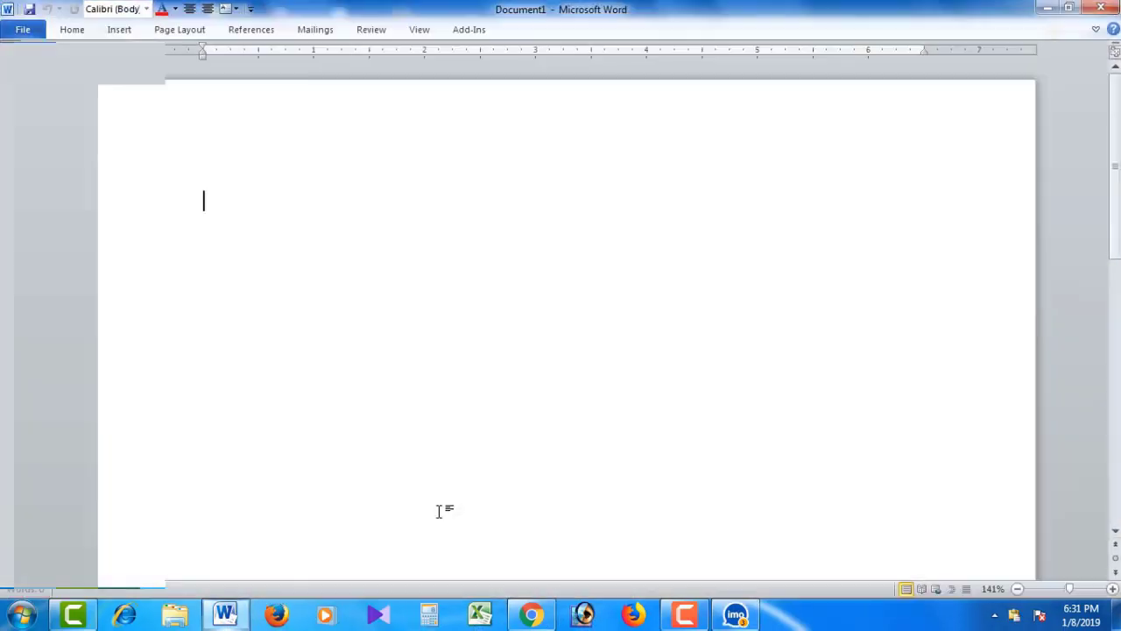
- Paste the chat photo into Document1, enlarge it by its corner handle, and return to imo
{"action": "key", "text": "ctrl+v"}
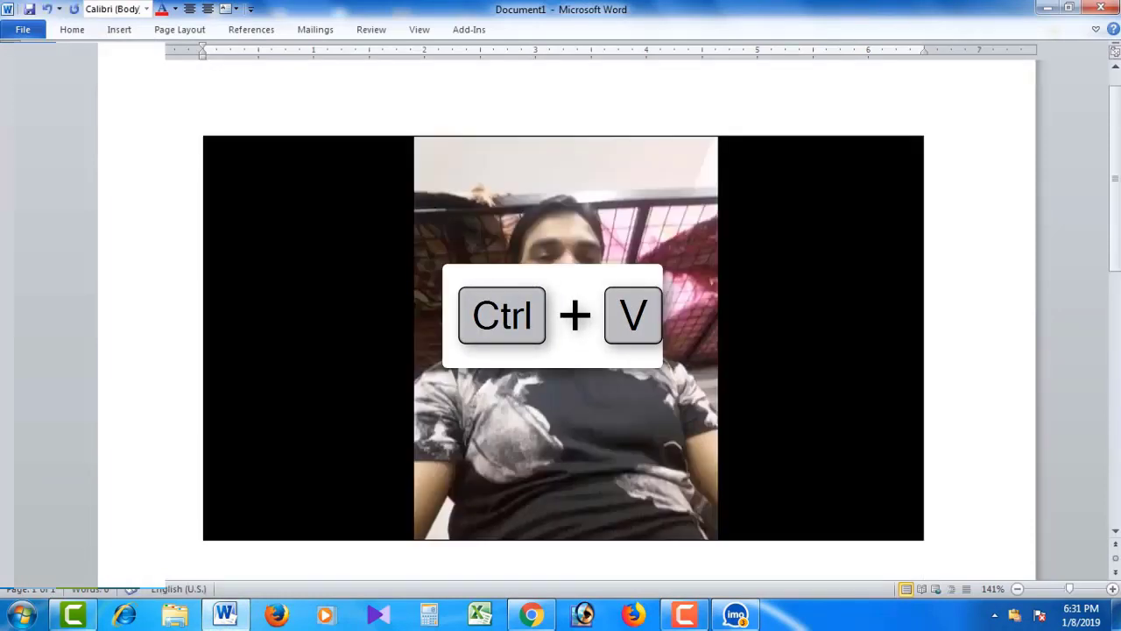
{"action": "left_click", "coordinate": [783, 438]}
{"action": "scroll", "coordinate": [782, 438], "scroll_direction": "down", "scroll_amount": 3}
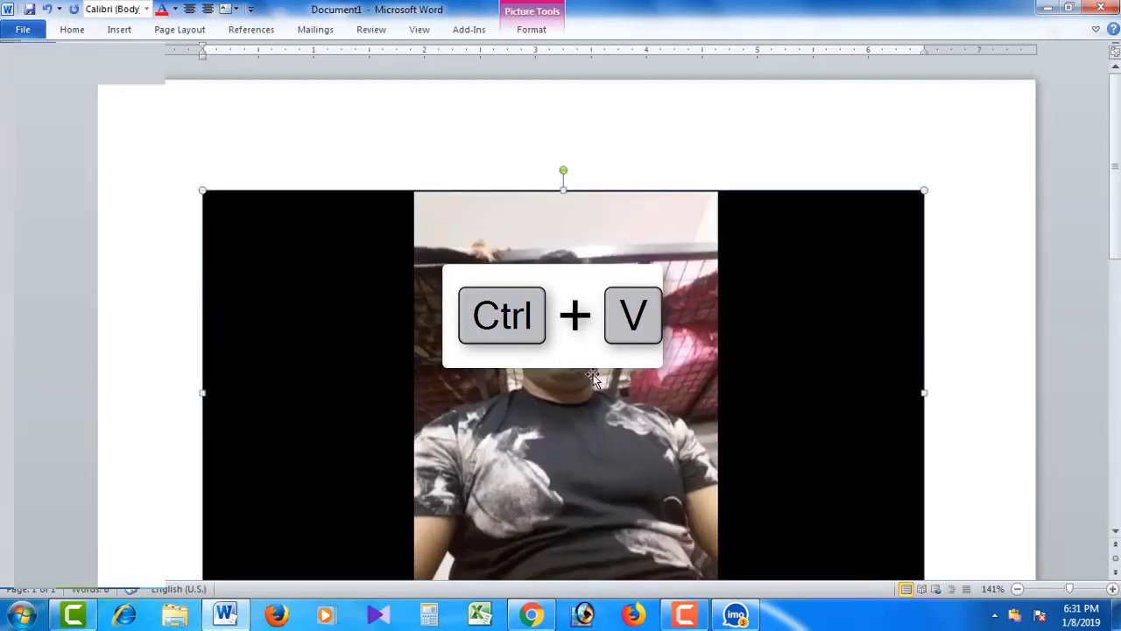
{"action": "left_click_drag", "start_coordinate": [927, 369], "coordinate": [933, 476]}
{"action": "scroll", "coordinate": [728, 323], "scroll_direction": "down", "scroll_amount": 3}
{"action": "scroll", "coordinate": [716, 337], "scroll_direction": "up", "scroll_amount": 3}
{"action": "scroll", "coordinate": [716, 336], "scroll_direction": "down", "scroll_amount": 7}
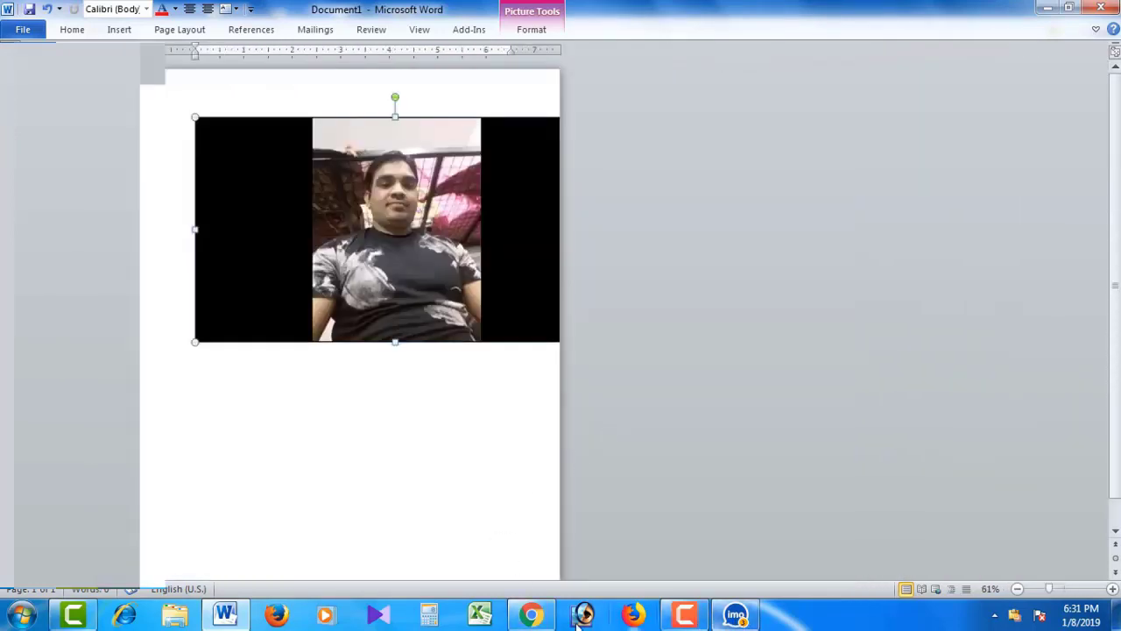
{"action": "left_click", "coordinate": [736, 612]}
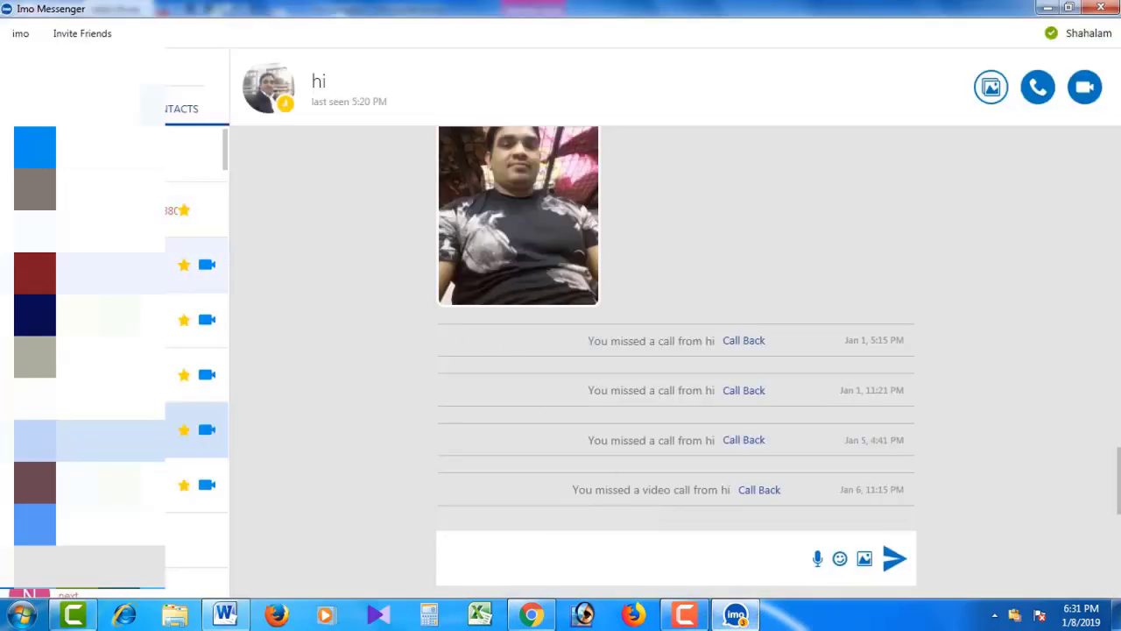
- Step through the contact list and open the next contact's empty conversation
{"action": "key", "text": "Down"}
{"action": "key", "text": "Down"}
{"action": "key", "text": "Down"}
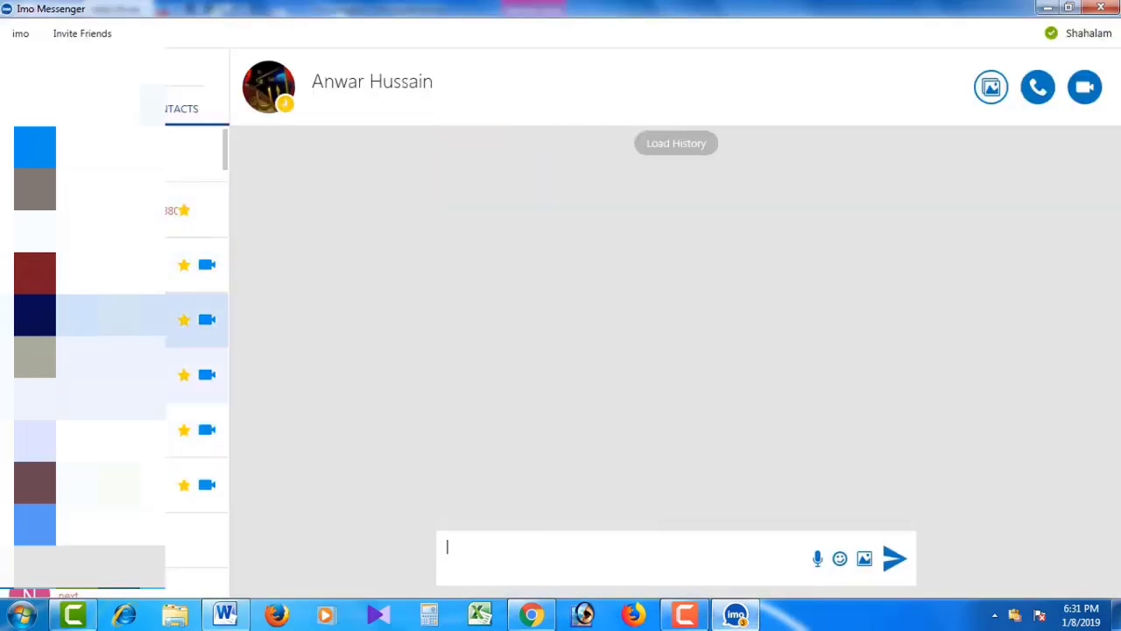
{"action": "scroll", "coordinate": [121, 351], "scroll_direction": "down", "scroll_amount": 1}
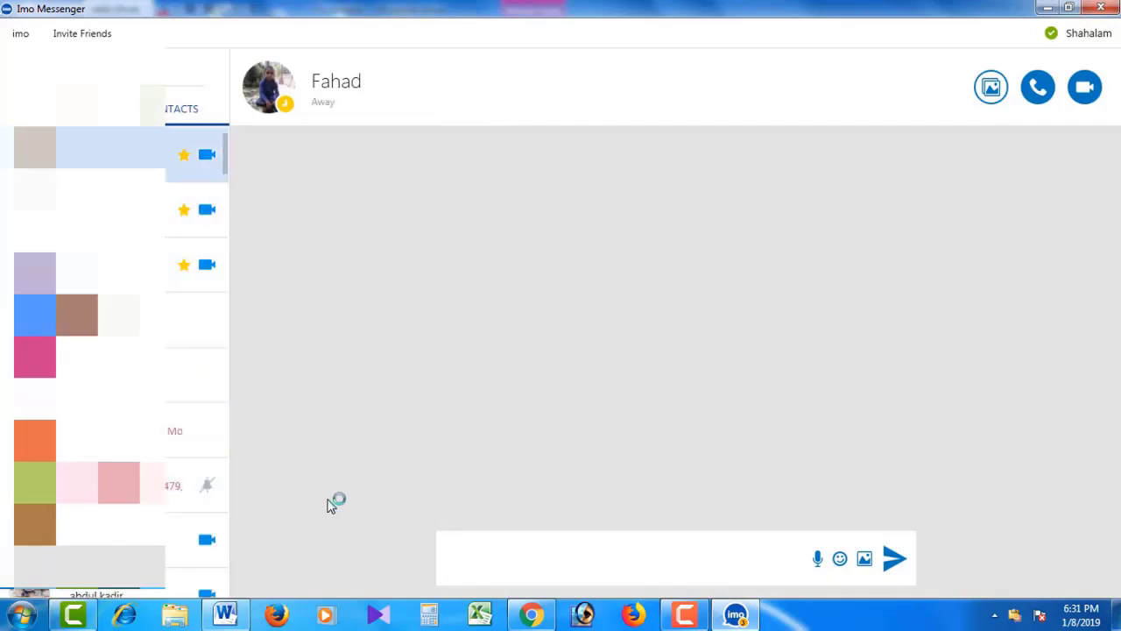
{"action": "left_click", "coordinate": [114, 211]}
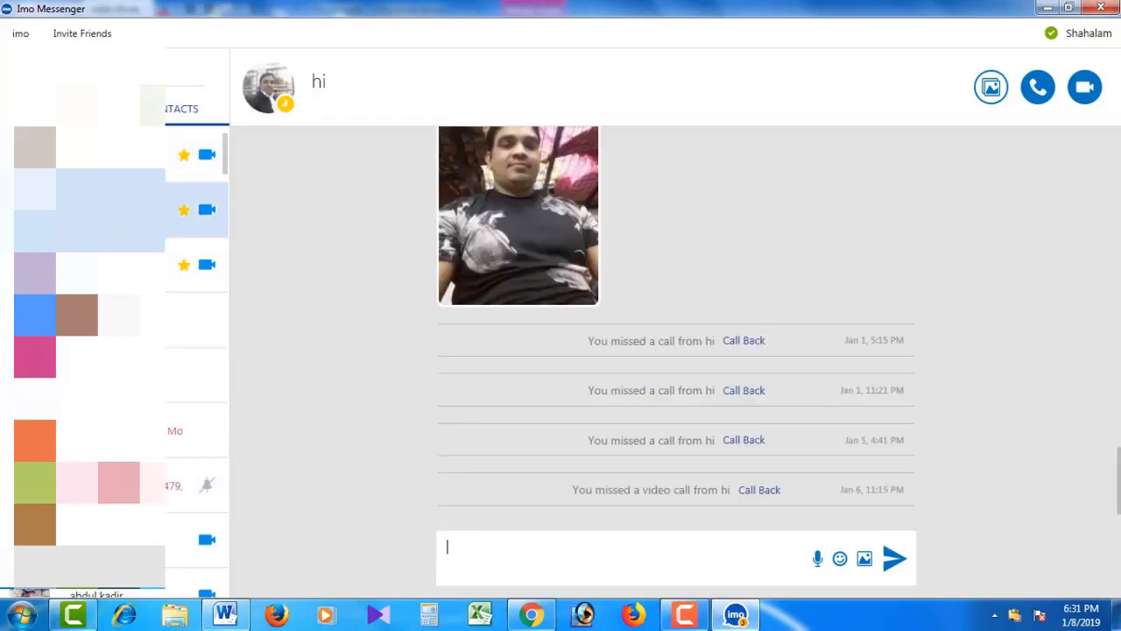
{"action": "left_click", "coordinate": [114, 264]}
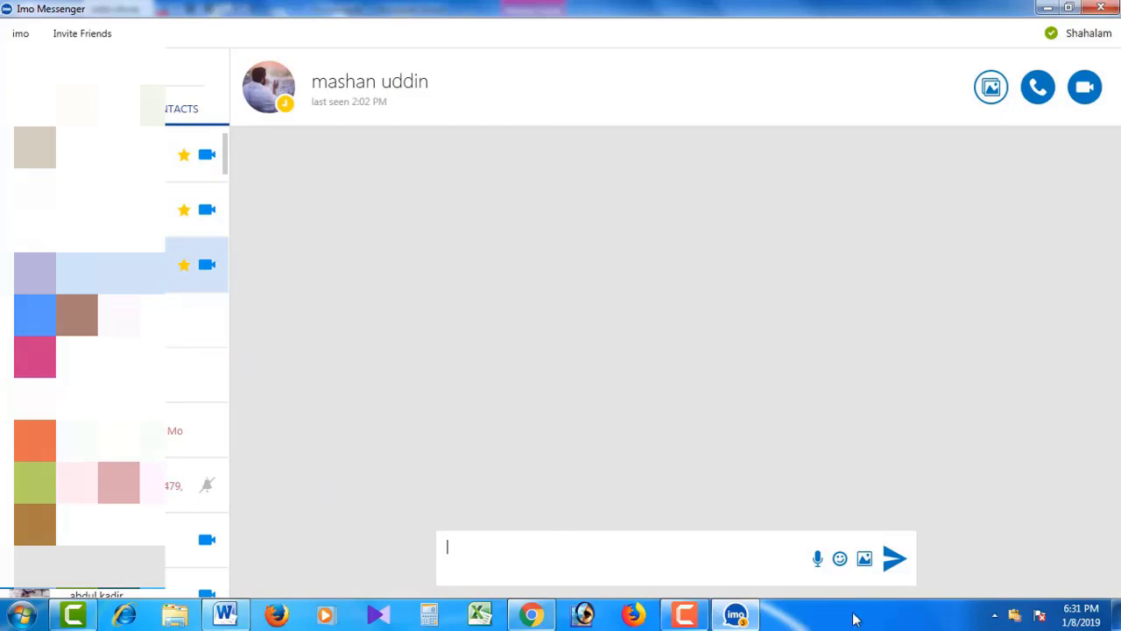